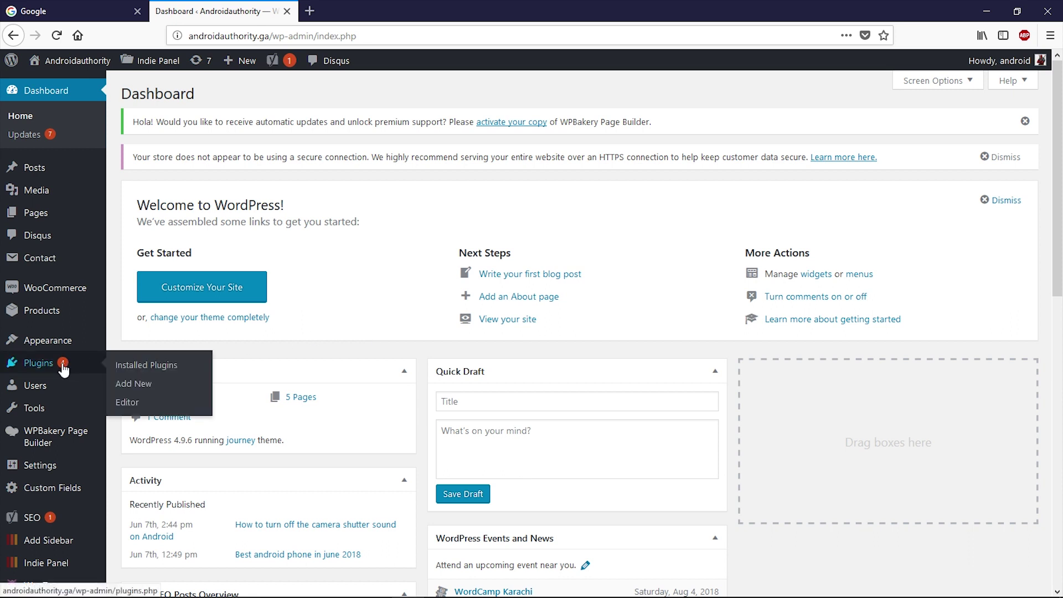
- Search the plugin directory for 'updraft', then install and activate UpdraftPlus Backup/Restore
left_click(122, 386)
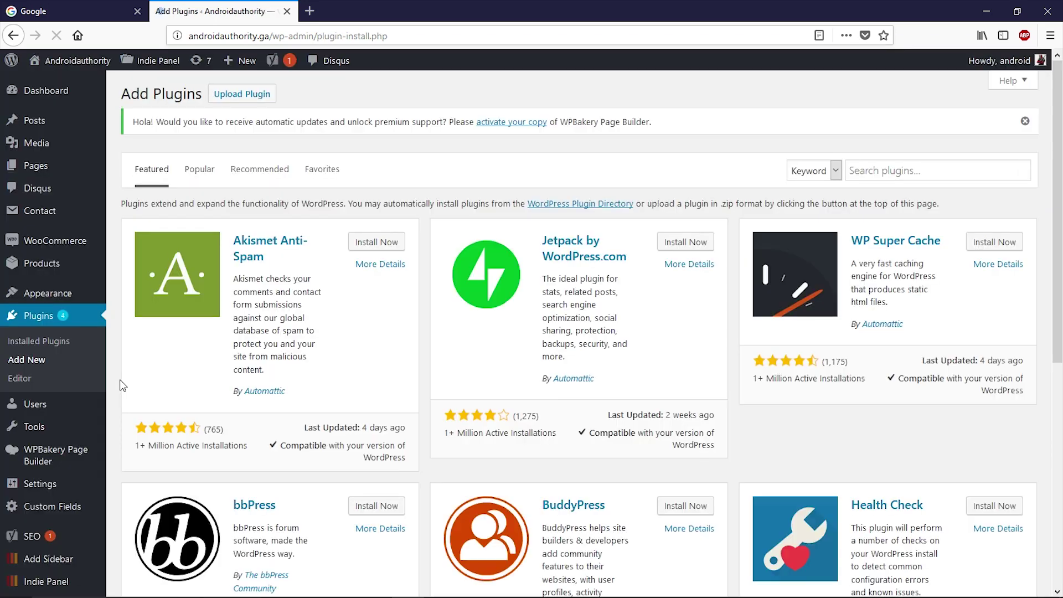
left_click(867, 170)
type("updraft")
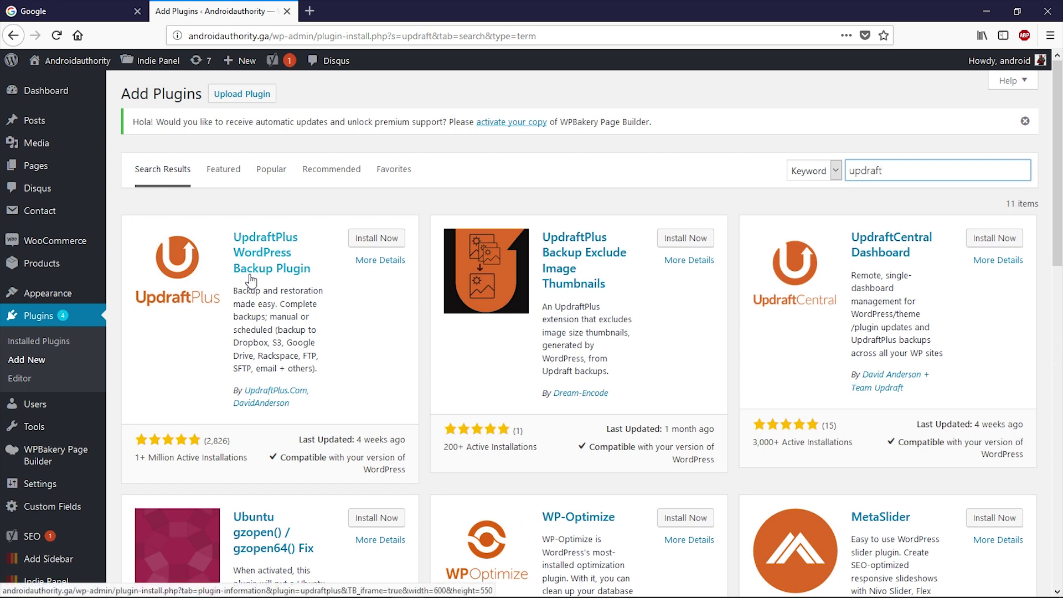
left_click(375, 244)
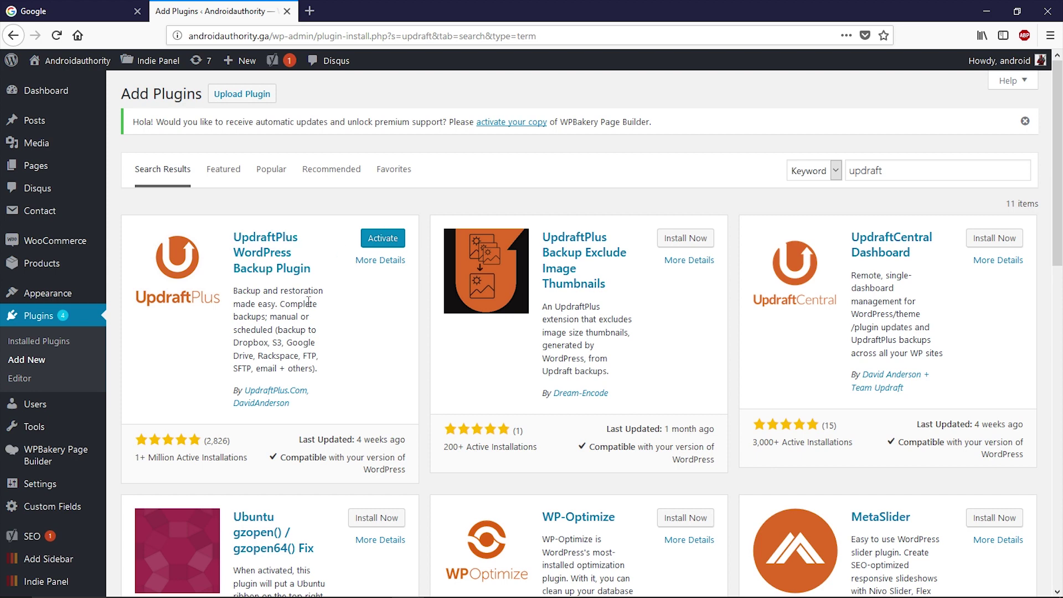
left_click(388, 243)
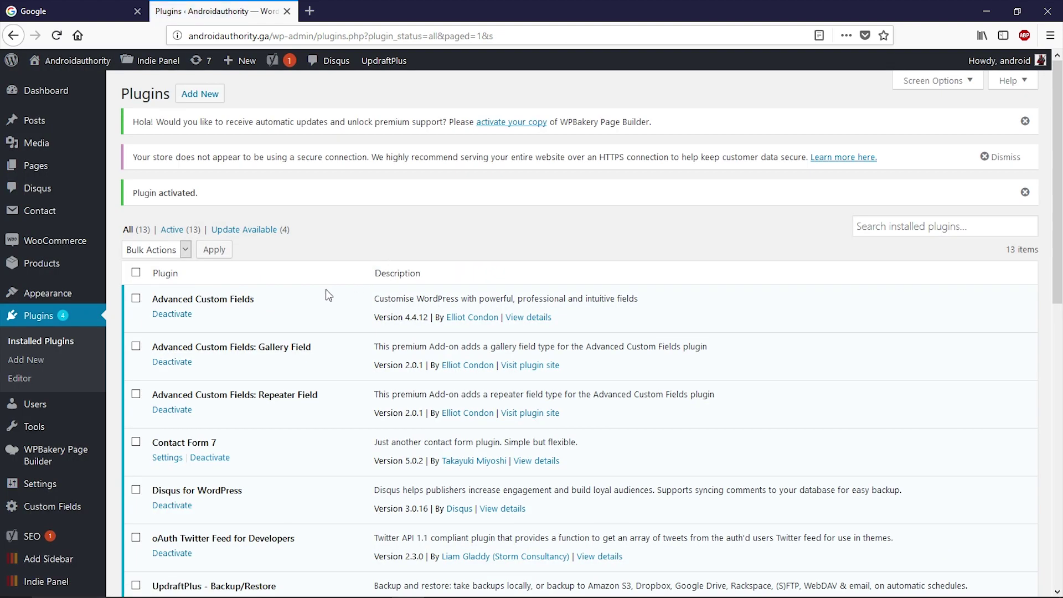
scroll(326, 294, "down", 2)
scroll(326, 295, "down", 2)
scroll(325, 295, "down", 2)
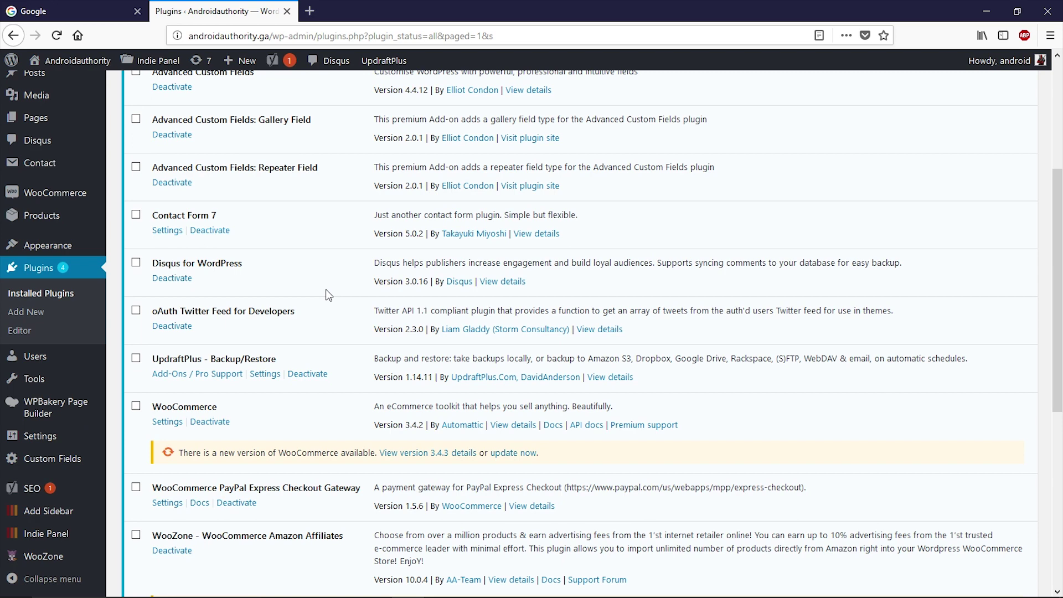
scroll(326, 295, "down", 1)
scroll(325, 295, "down", 2)
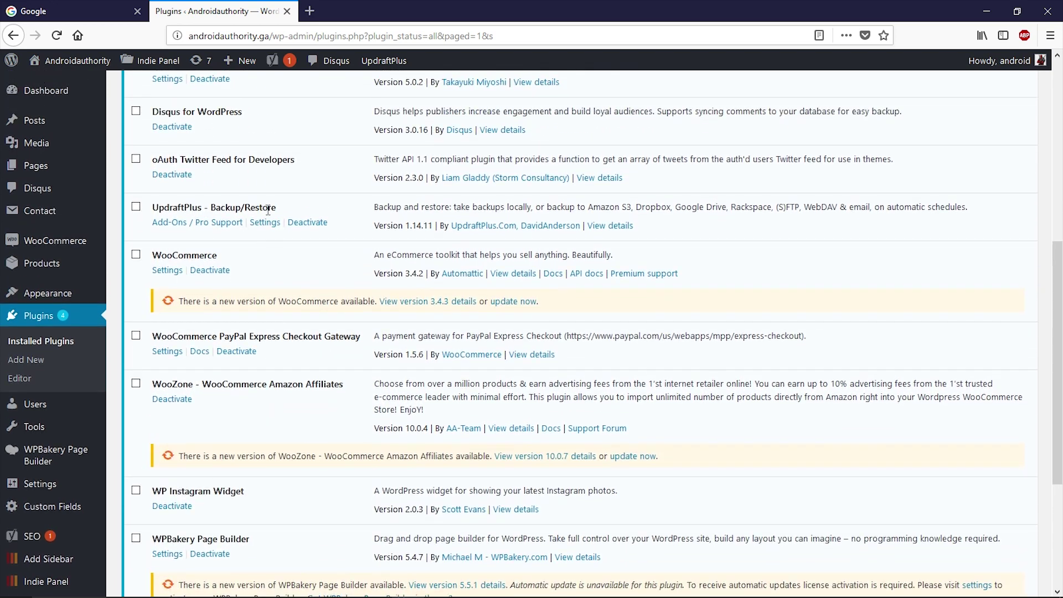
- Open UpdraftPlus's Settings tab and scroll down to the remote storage destinations
left_click(265, 223)
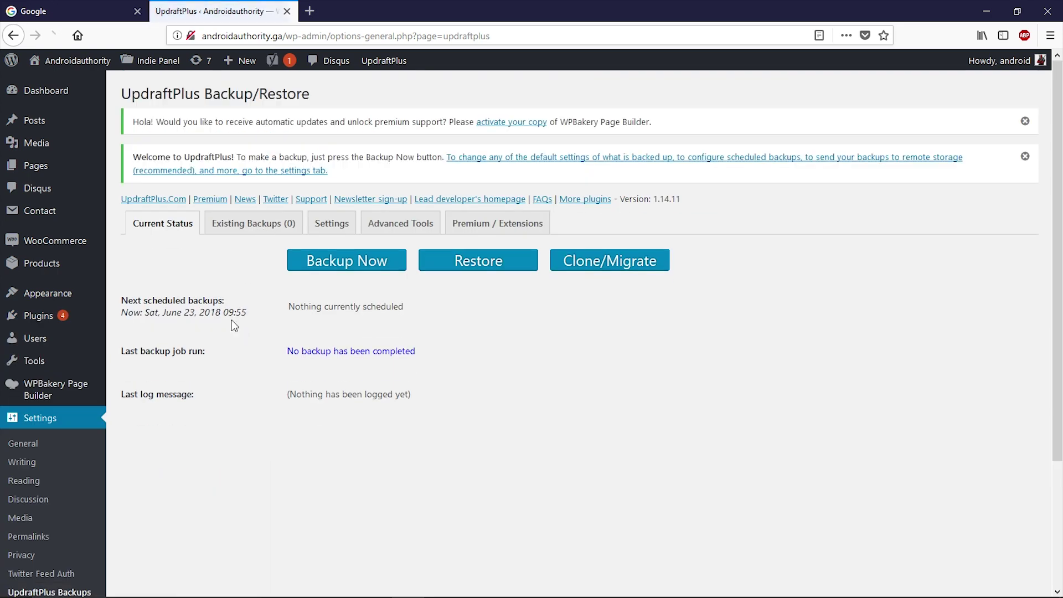
left_click(335, 228)
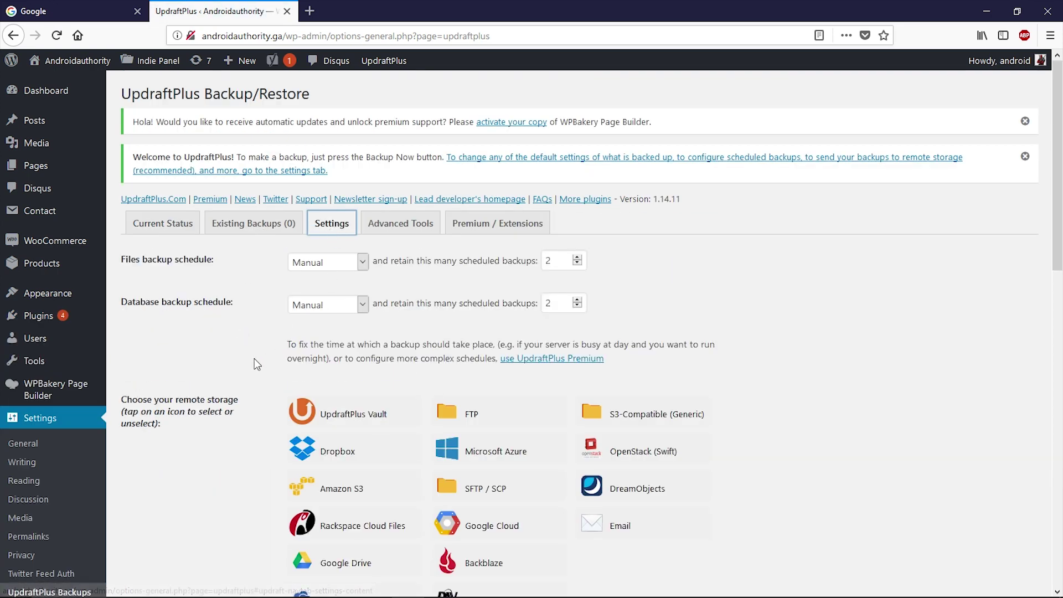
scroll(279, 369, "down", 2)
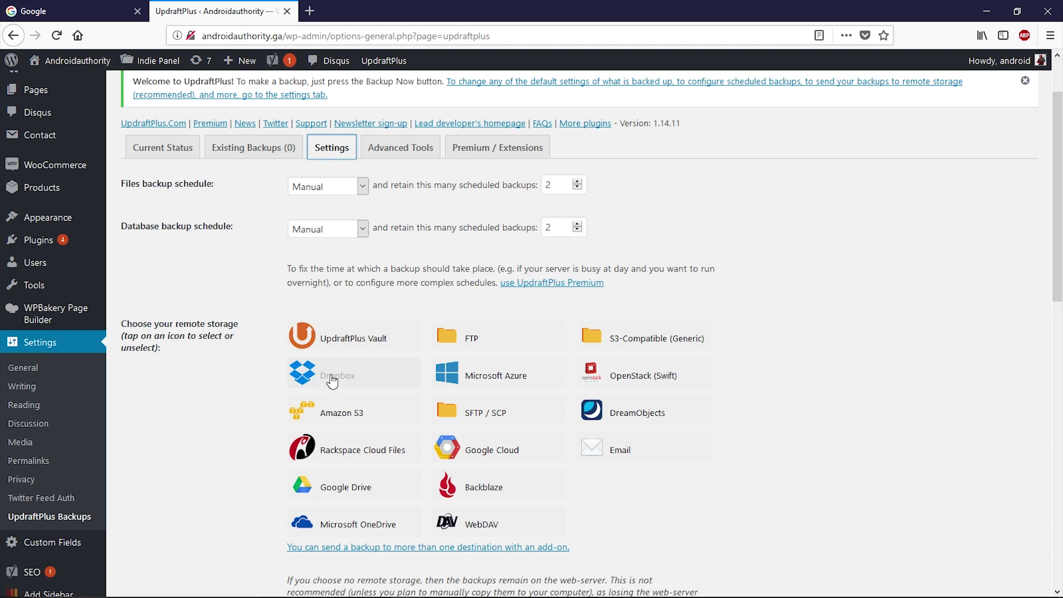
scroll(312, 420, "down", 2)
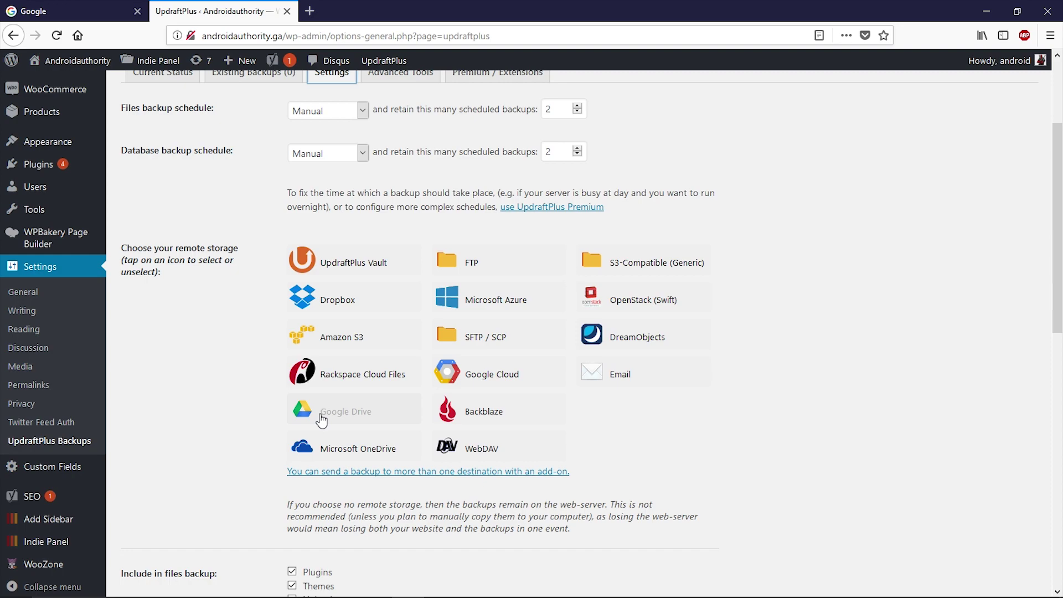
- Select the Google Drive icon under 'Choose your remote storage' in UpdraftPlus Settings
left_click(320, 416)
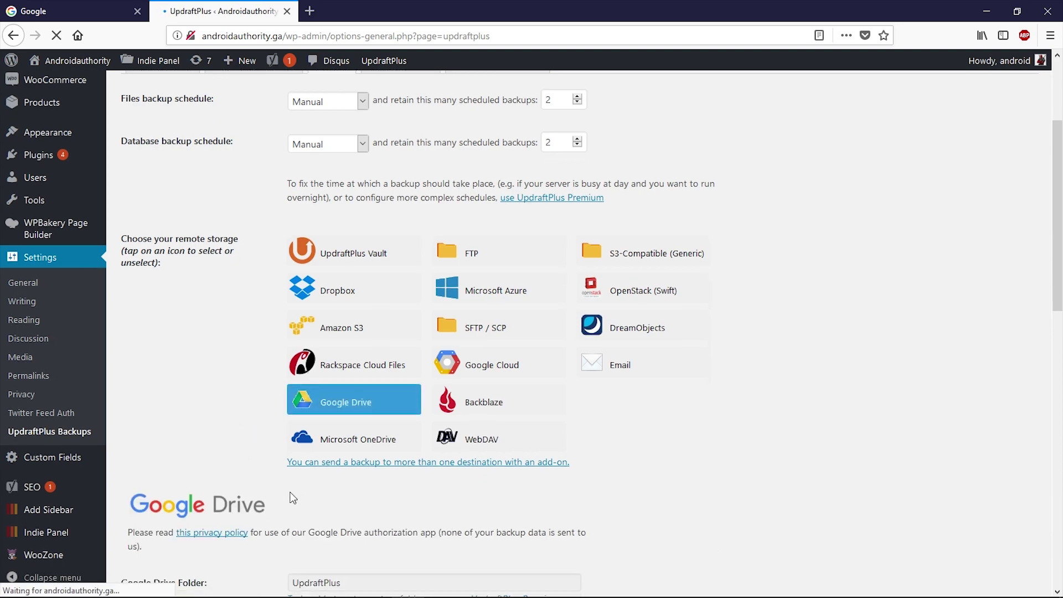
scroll(301, 481, "down", 3)
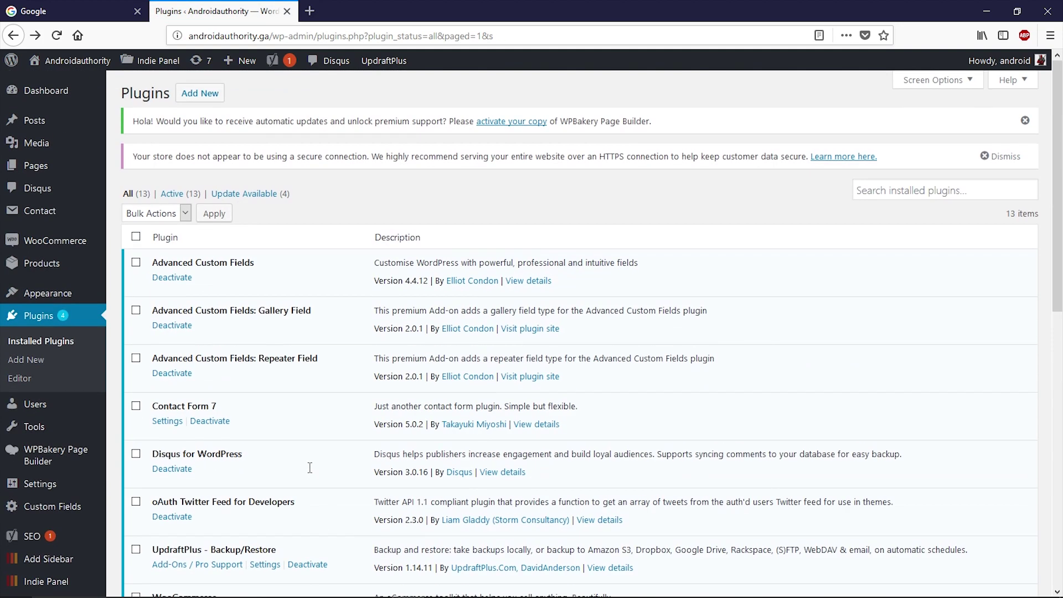
scroll(275, 326, "down", 5)
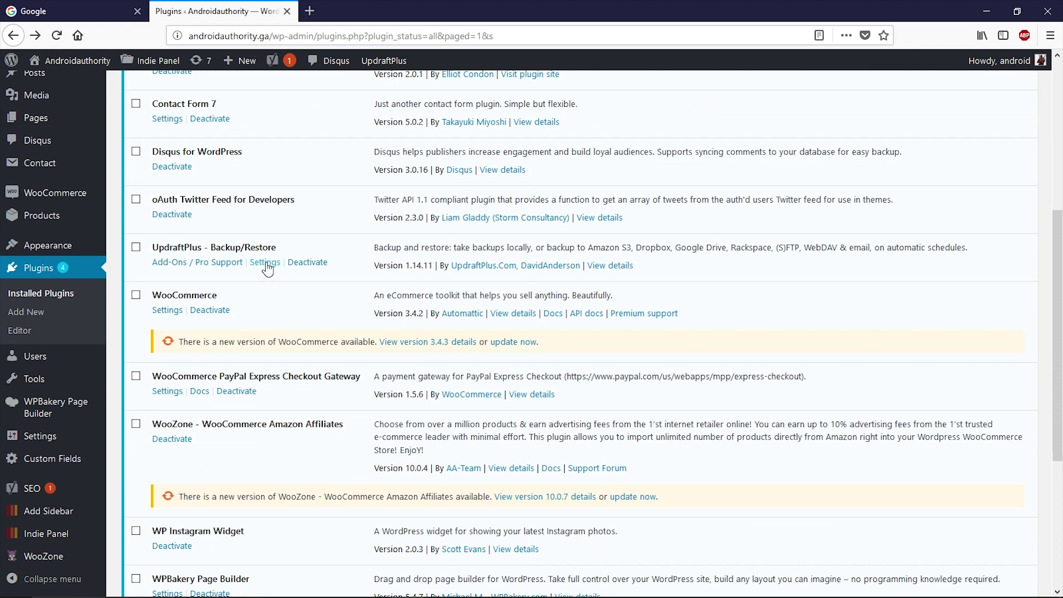
left_click(265, 263)
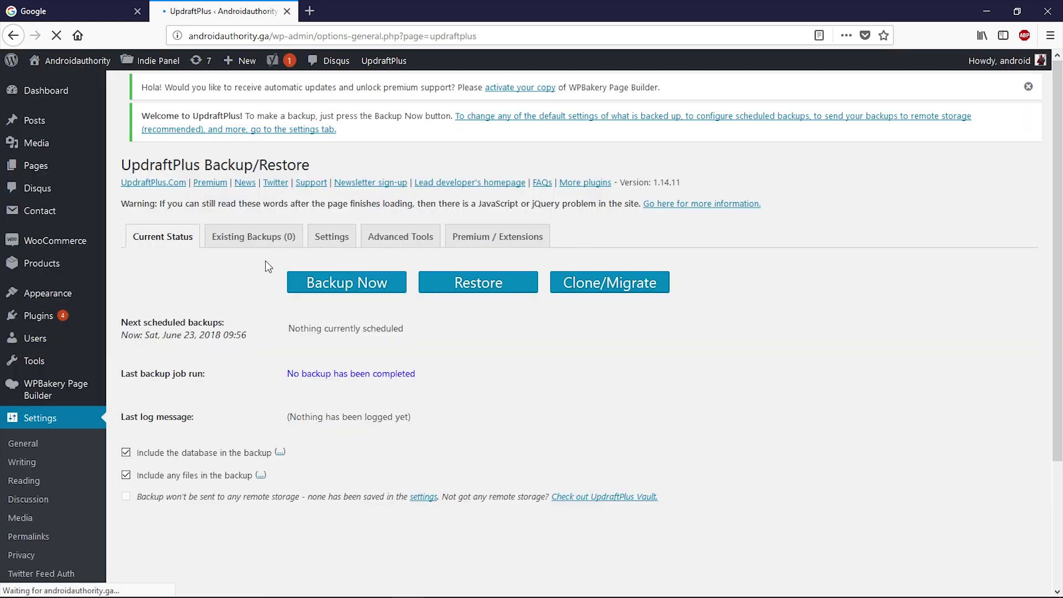
left_click(339, 237)
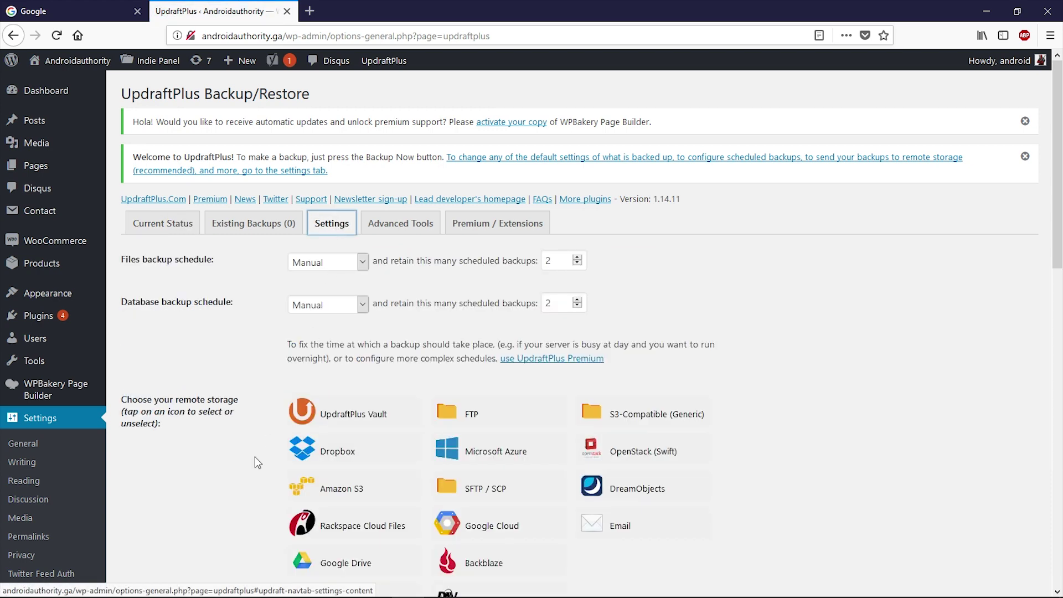
scroll(252, 456, "down", 4)
scroll(247, 455, "down", 2)
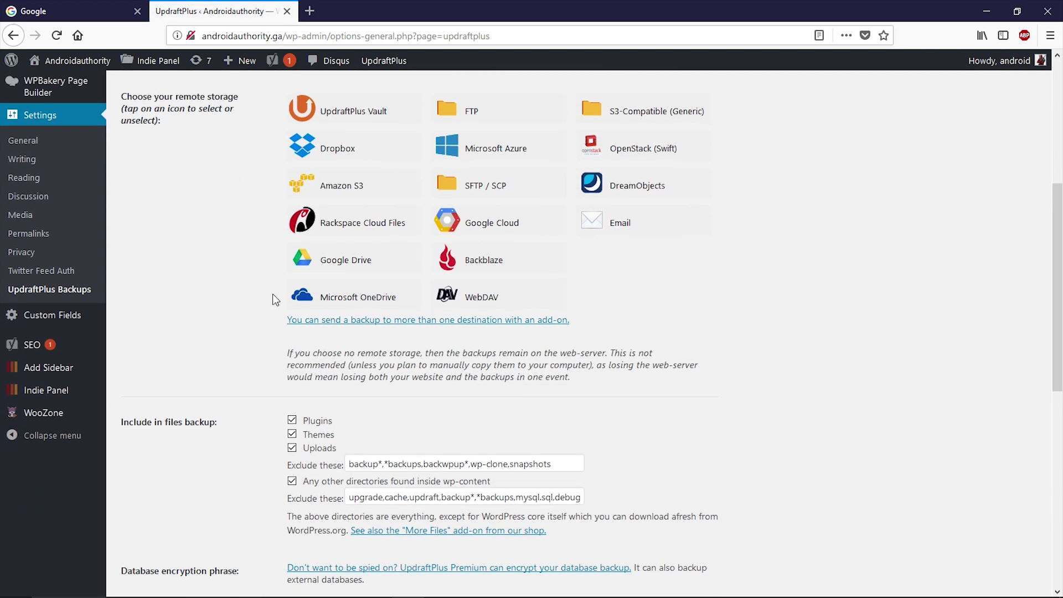
left_click(331, 268)
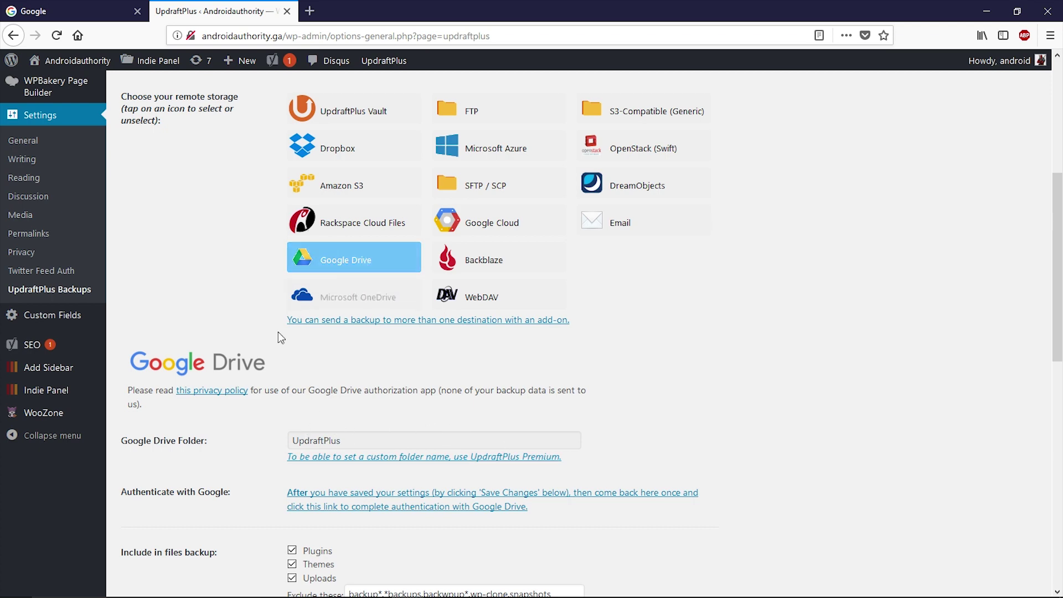
scroll(278, 335, "up", 5)
left_click(160, 226)
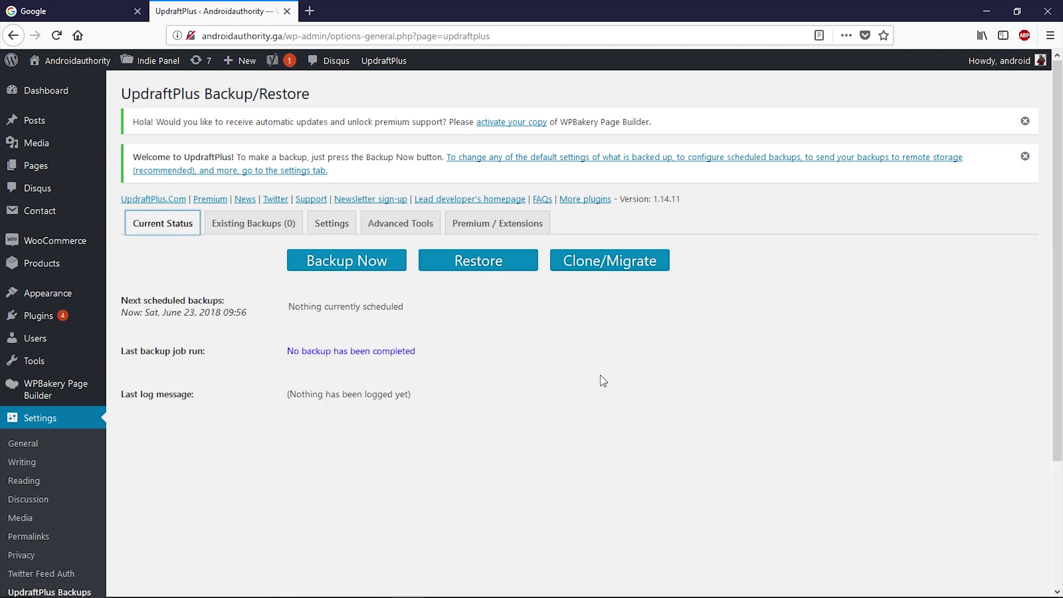
left_click(333, 227)
scroll(251, 351, "down", 3)
scroll(249, 360, "down", 8)
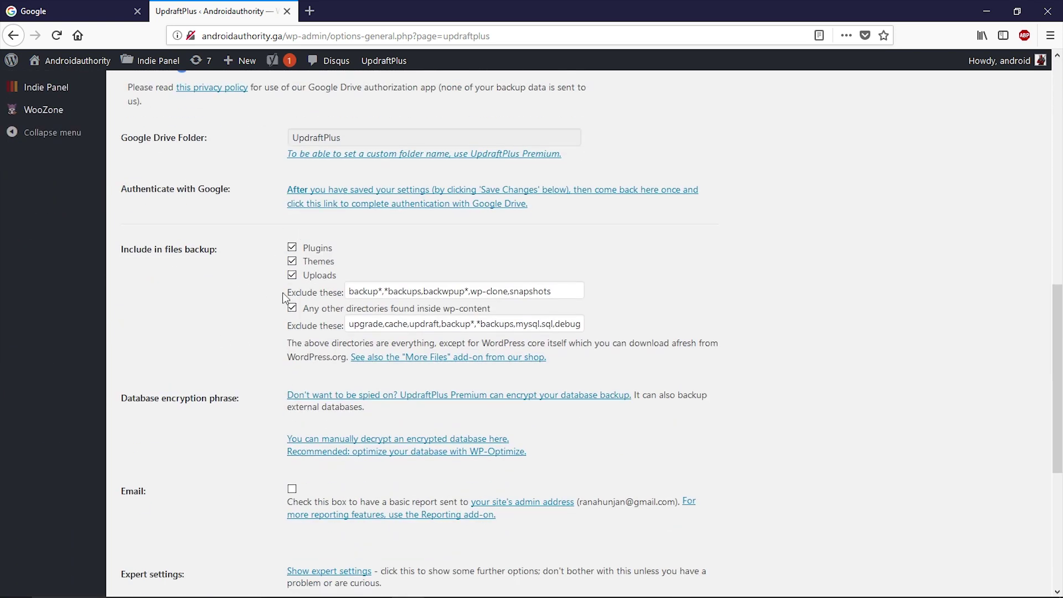
left_click(293, 262)
left_click(292, 275)
left_click(293, 275)
scroll(268, 264, "up", 6)
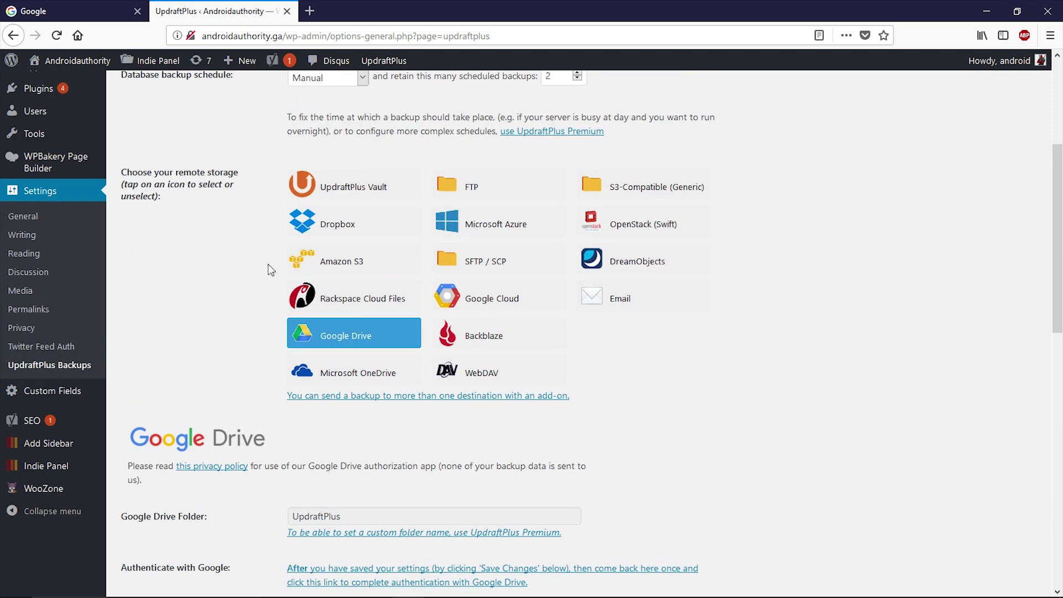
scroll(268, 268, "up", 4)
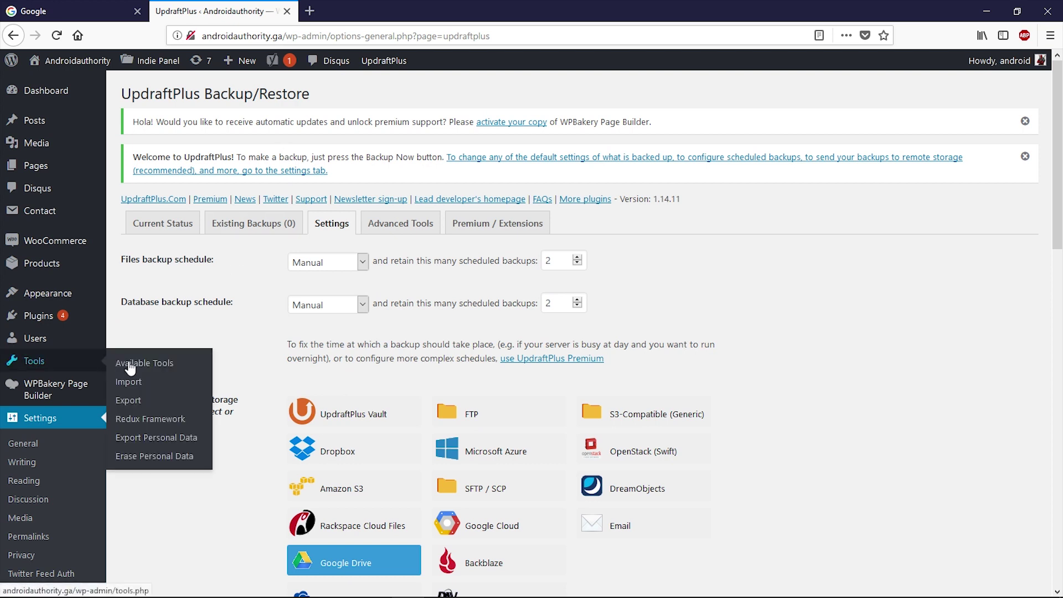
mouse_move(39, 88)
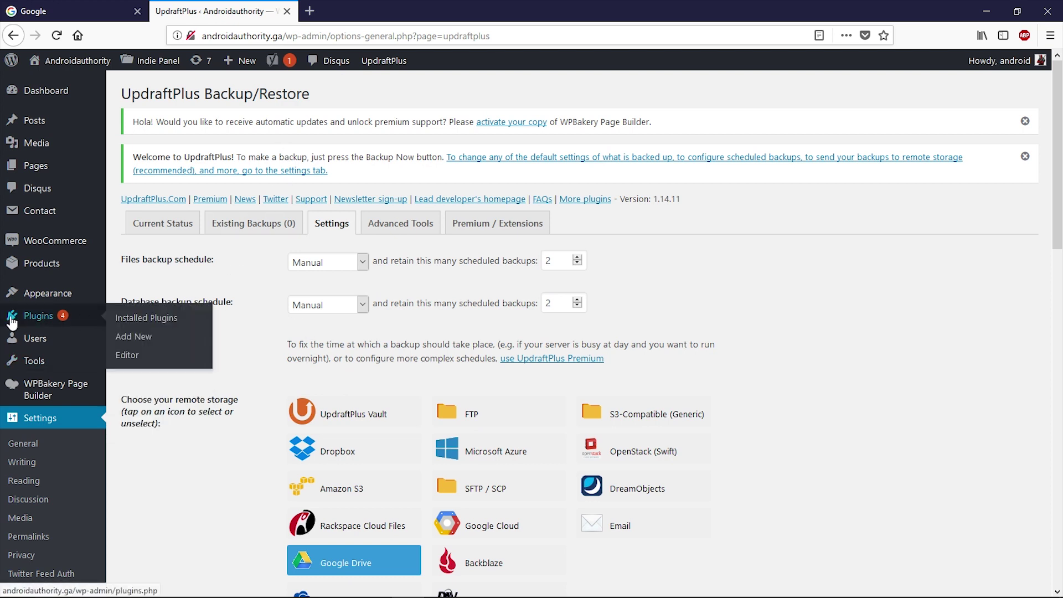
- Leave the unsaved UpdraftPlus page and search Add Plugins for 'all in on wp'
left_click(150, 341)
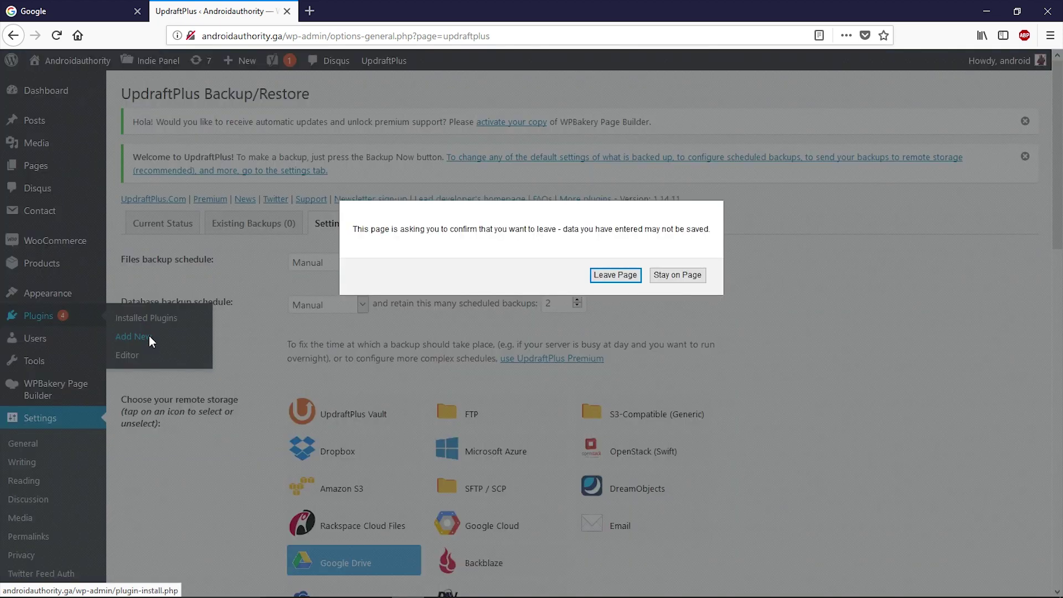
left_click(620, 274)
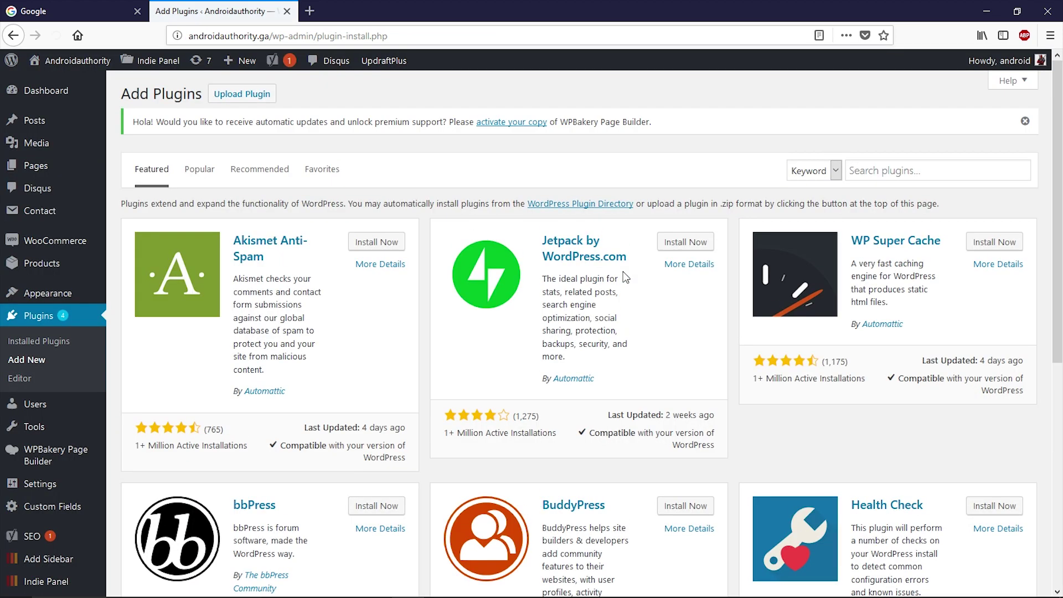
left_click(915, 165)
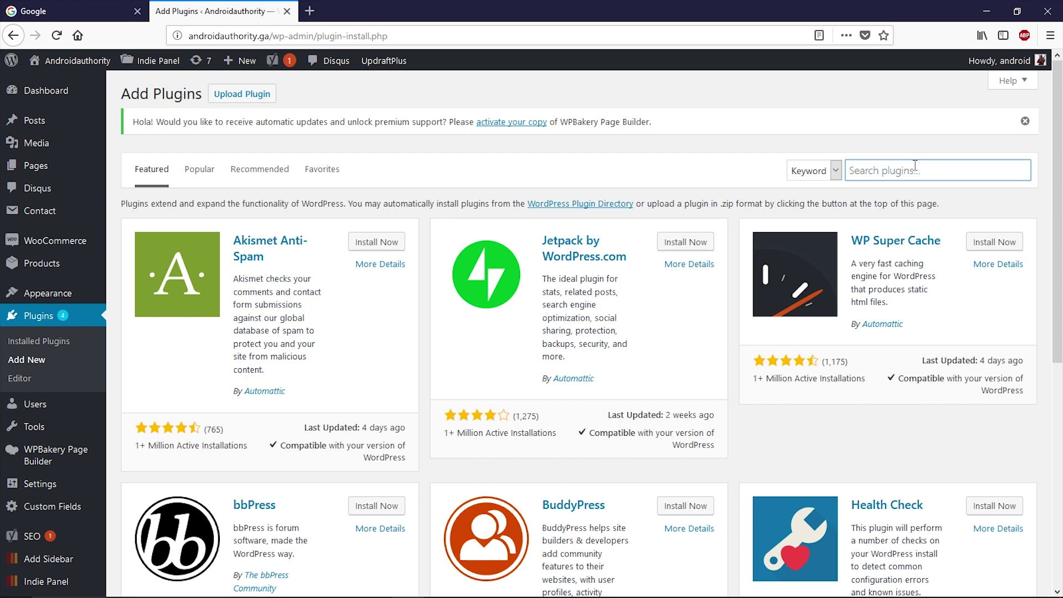
type("all")
type(" in on wp")
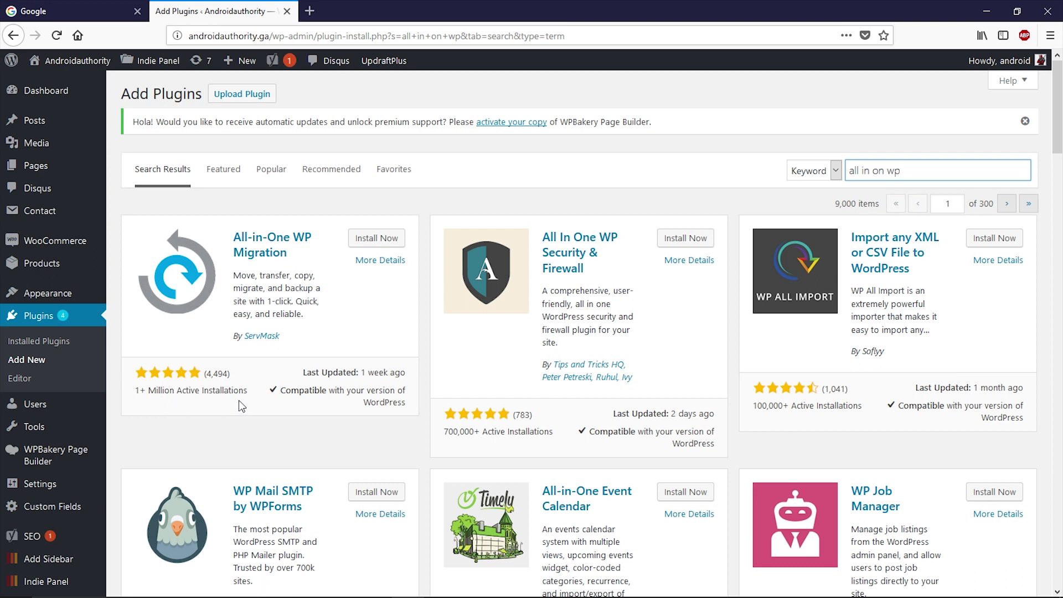
- Install and activate the All-in-One WP Migration plugin from the search results
left_click(383, 243)
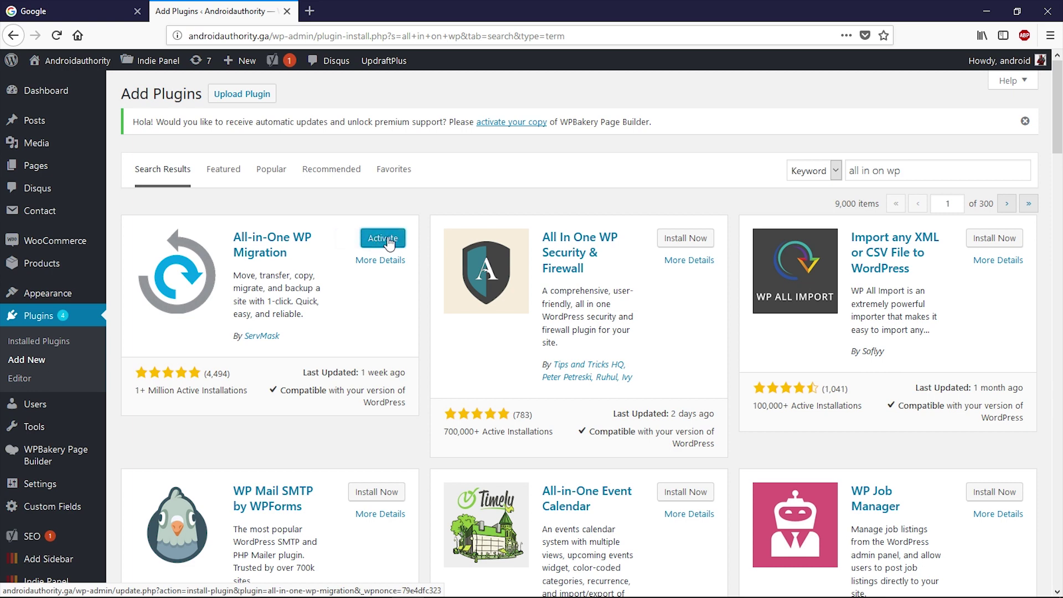
left_click(390, 242)
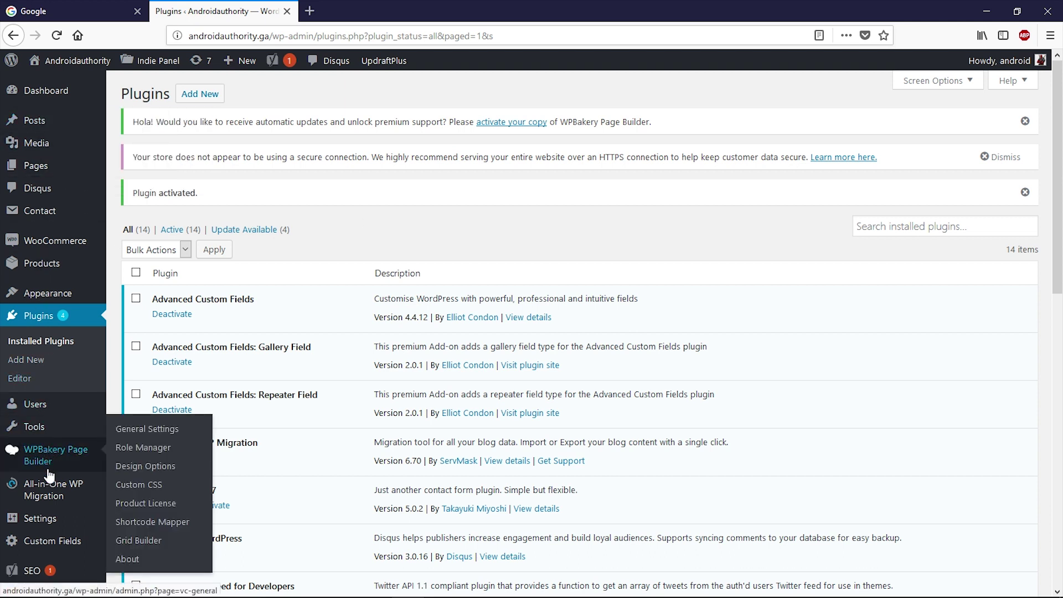
mouse_move(53, 489)
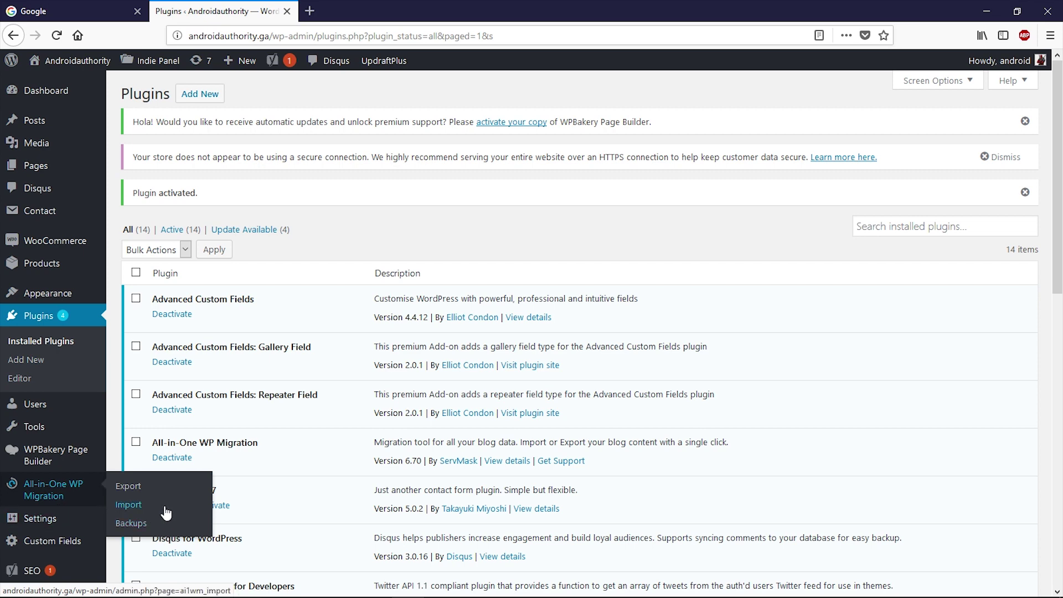
left_click(153, 487)
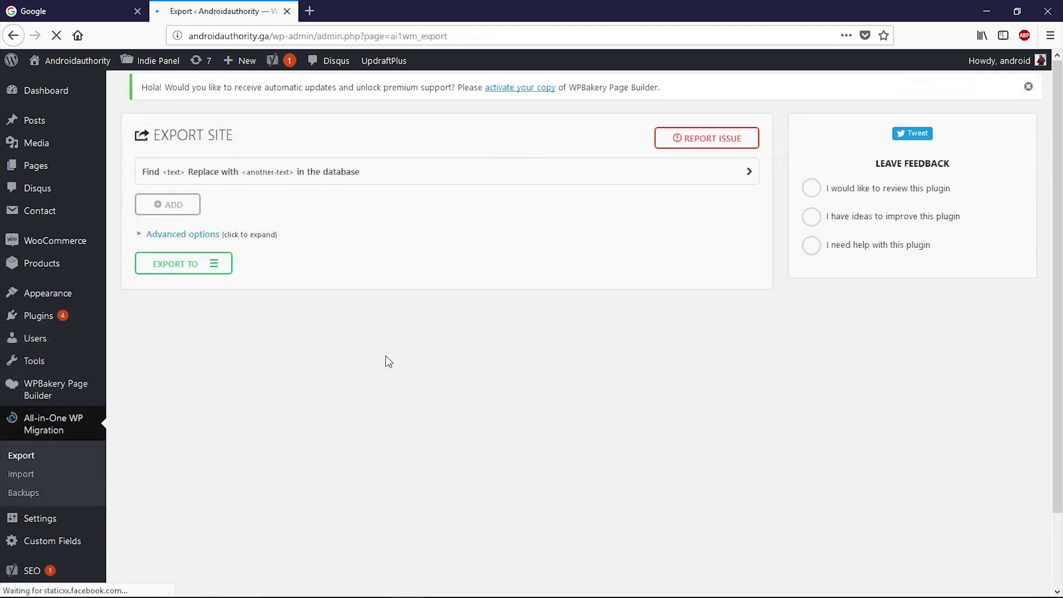
left_click(221, 268)
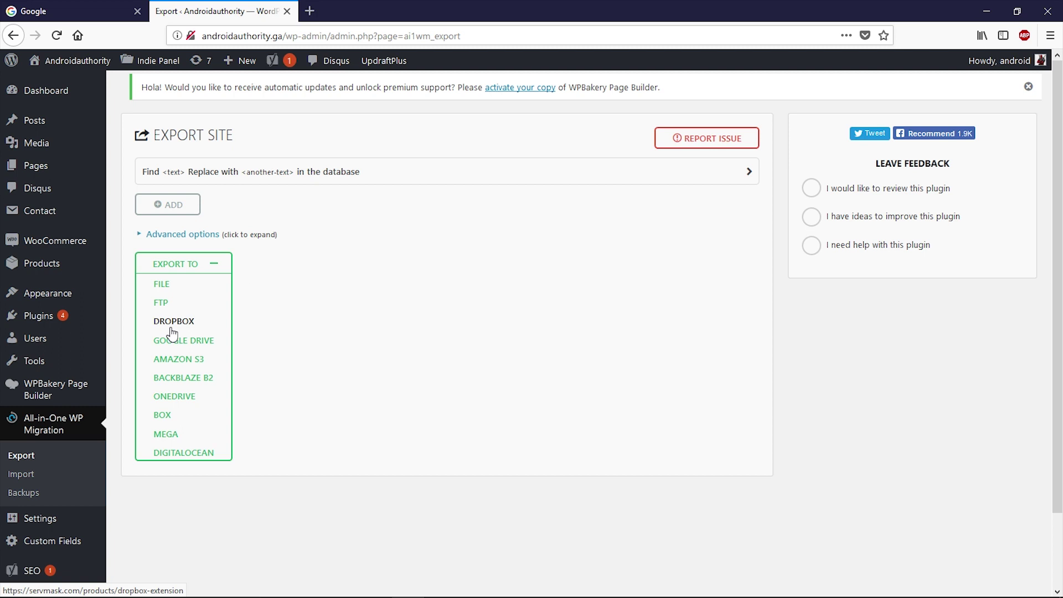
left_click(215, 264)
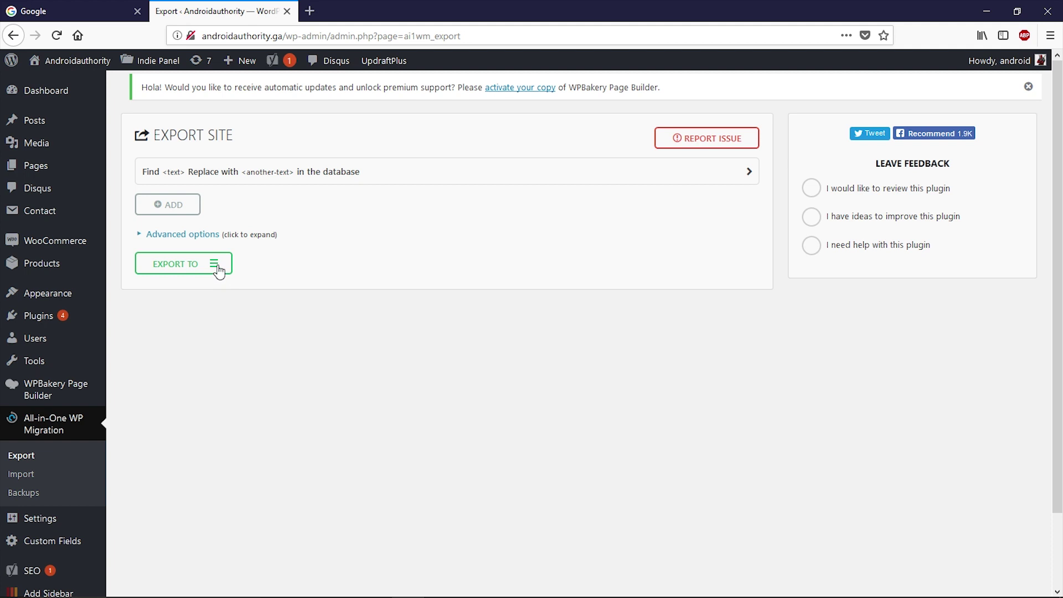